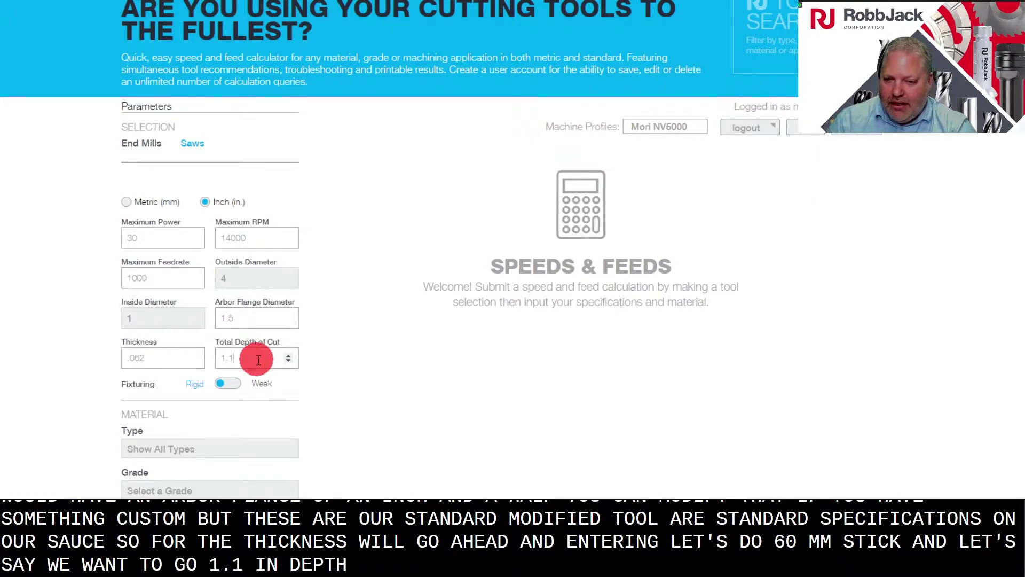
# Step: Select material grade 1016 - 1029 for the saw cut and submit the speed and feed calculation
pyautogui.scroll(-2, 235, 405)
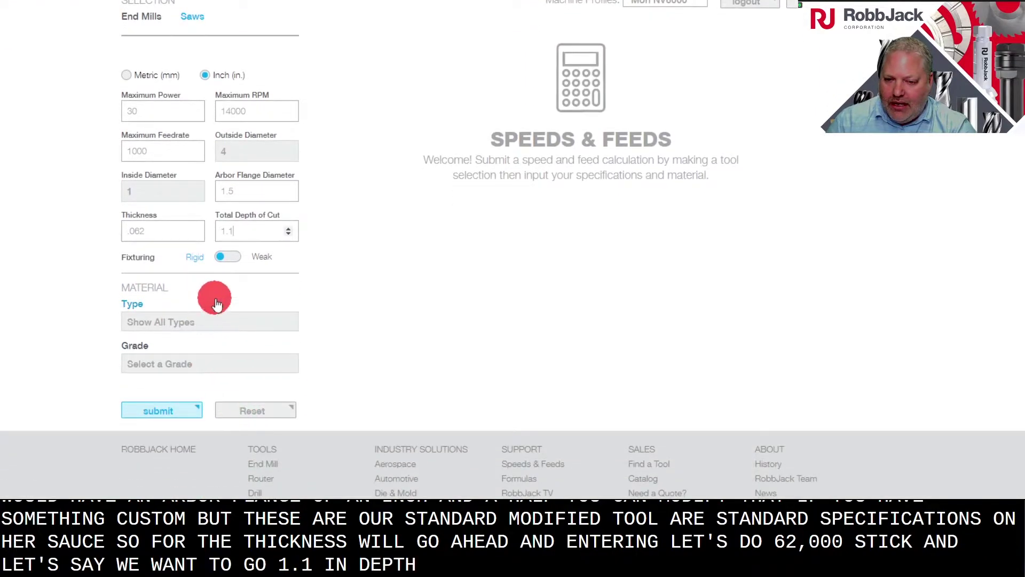
pyautogui.click(208, 369)
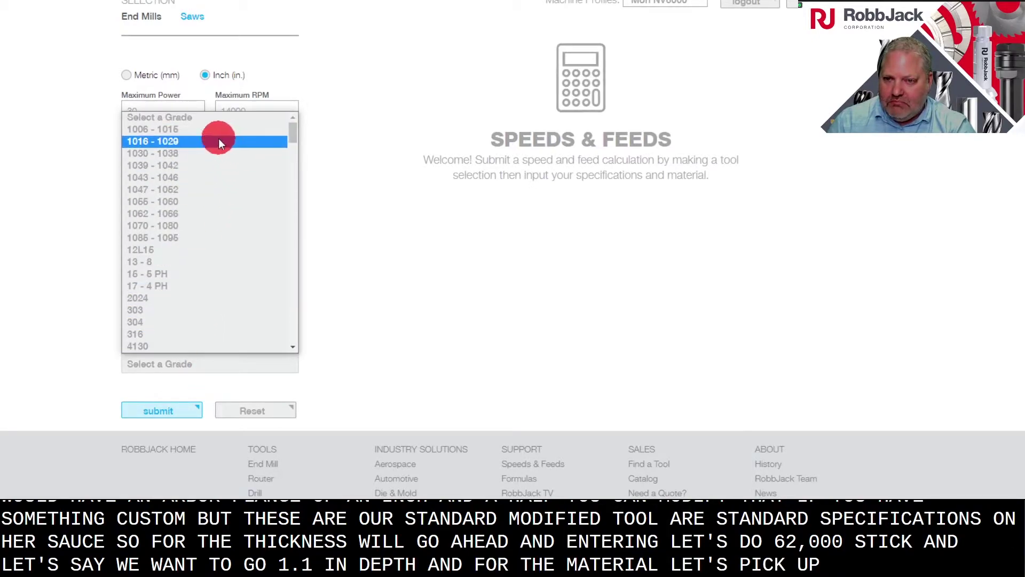
pyautogui.click(202, 141)
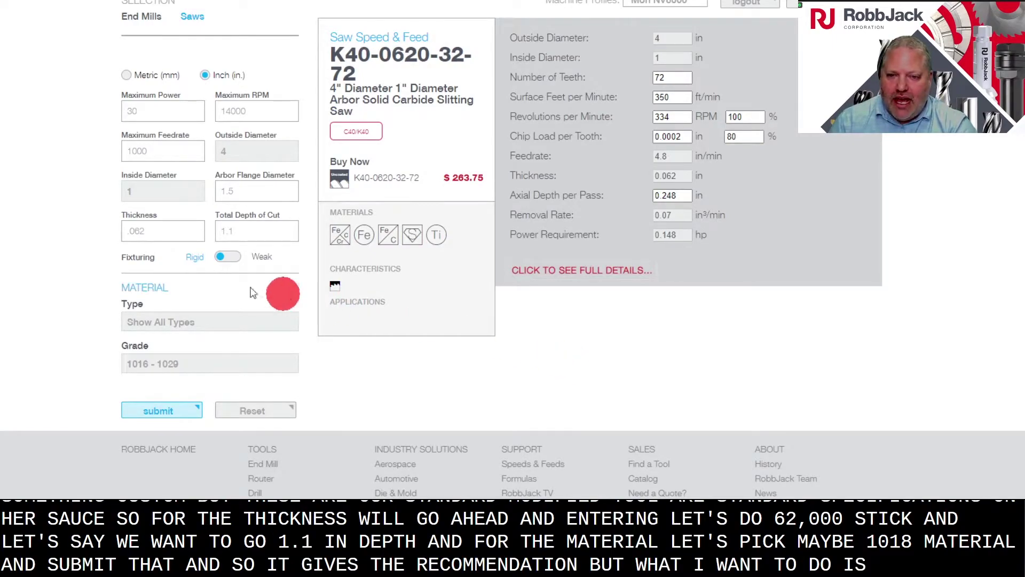
# Step: Try to calculate the saw's speeds and feeds with a total depth of cut of 1.9 inches
pyautogui.click(243, 234)
pyautogui.moveTo(243, 234); pyautogui.dragTo(230, 238)
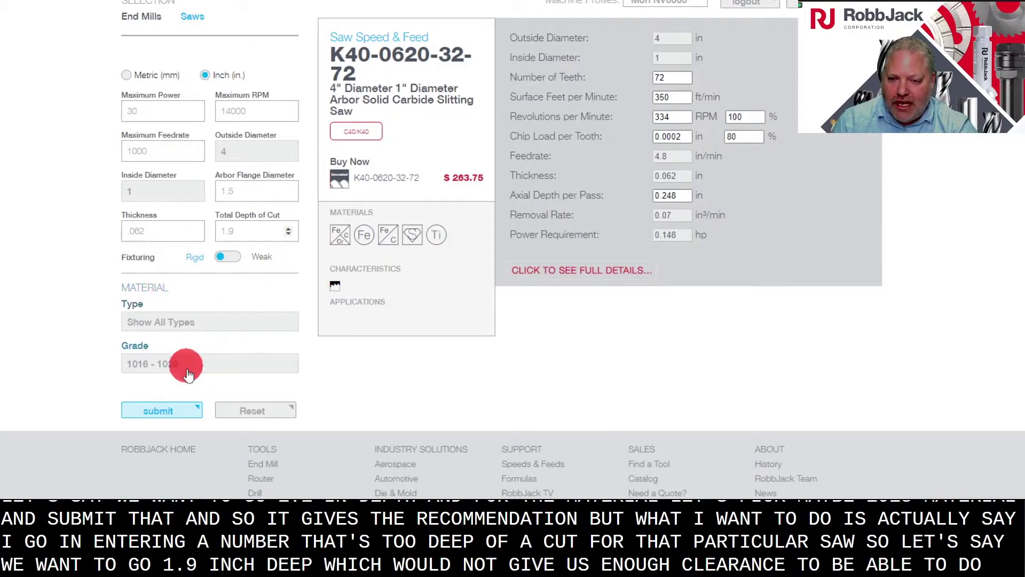
pyautogui.click(174, 415)
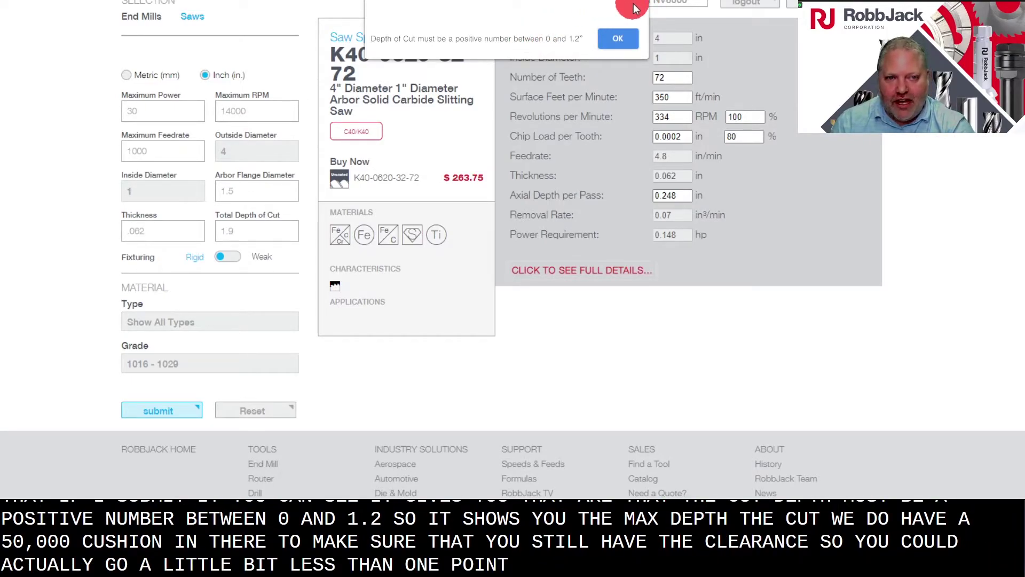
pyautogui.click(620, 40)
# Step: Set the total depth of cut to 1.1 inches and submit the calculation
pyautogui.click(234, 230)
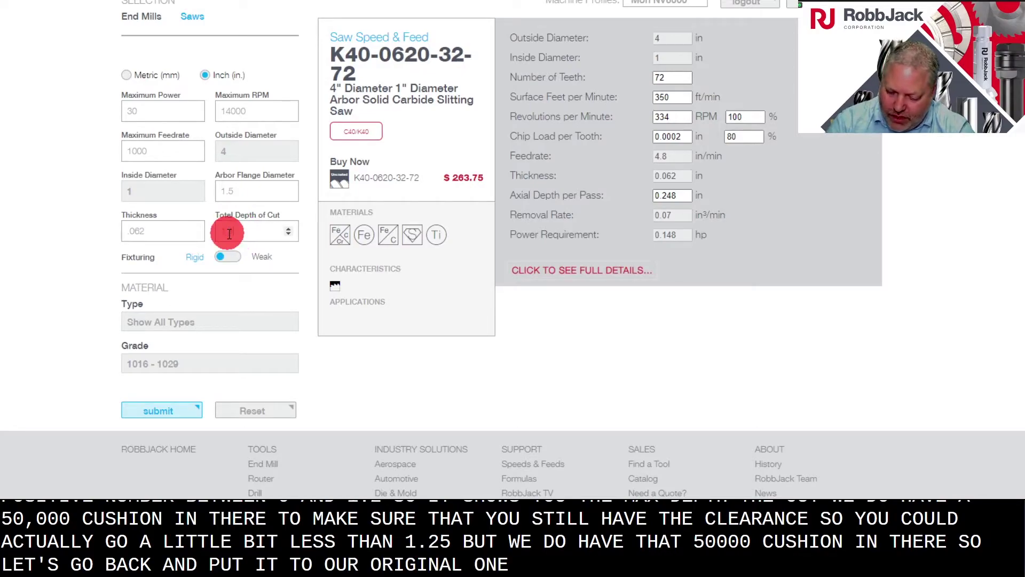
pyautogui.write('1.1')
pyautogui.click(143, 410)
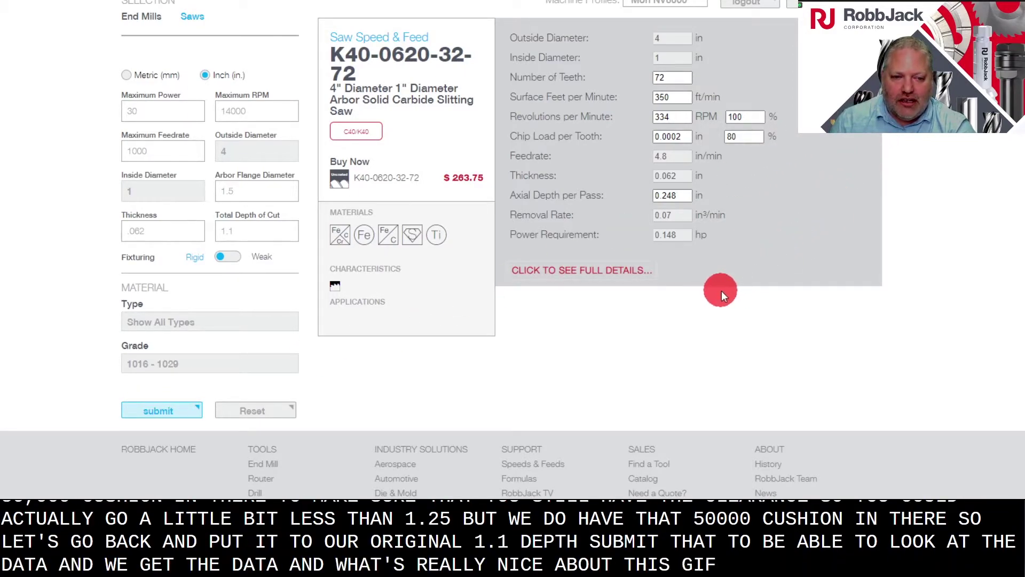
# Step: Show the recommended saw's full details and examine its specifications, tolerances, preview picture and diagram
pyautogui.click(578, 271)
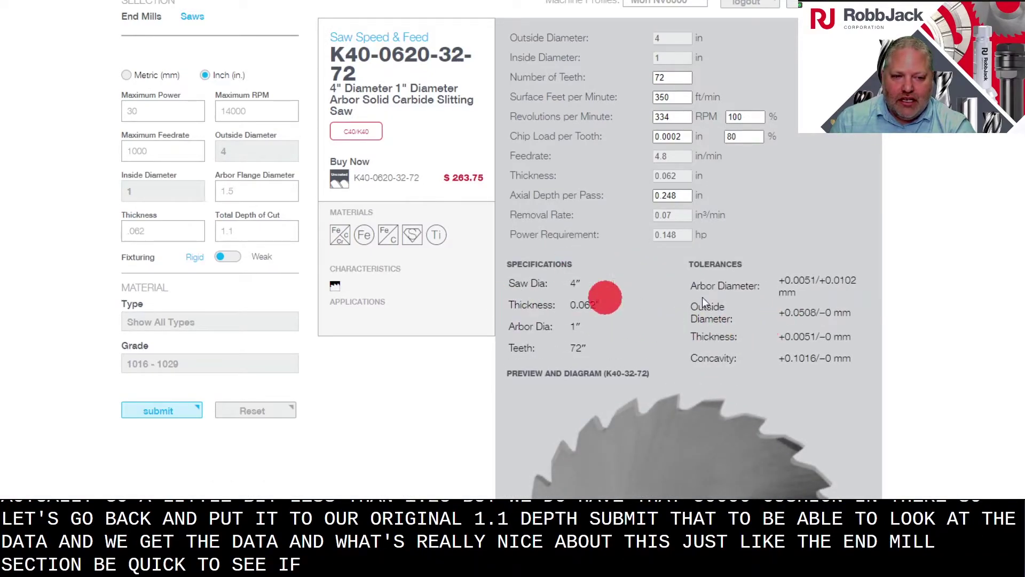
pyautogui.scroll(-8, 662, 322)
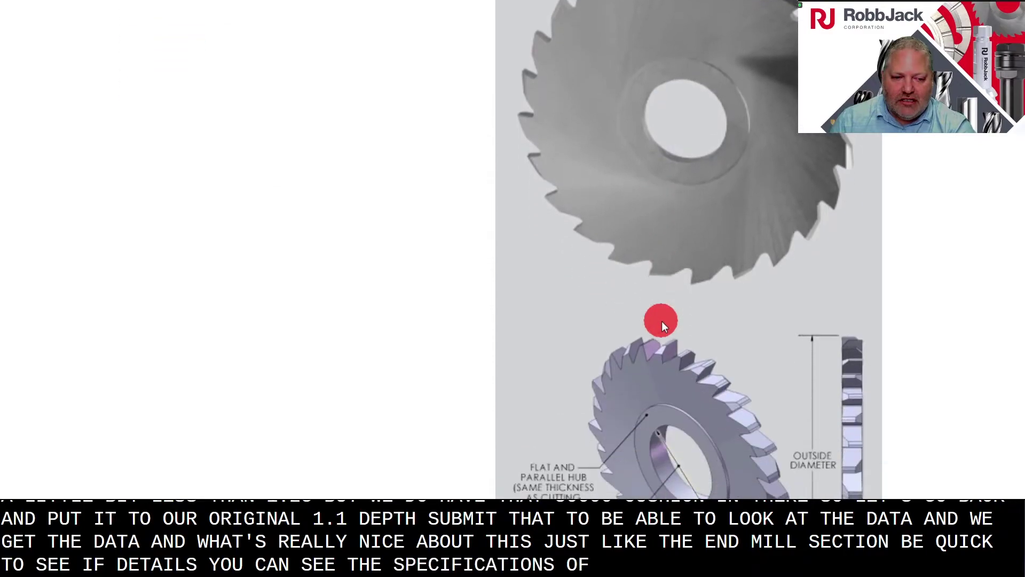
pyautogui.scroll(-4, 691, 303)
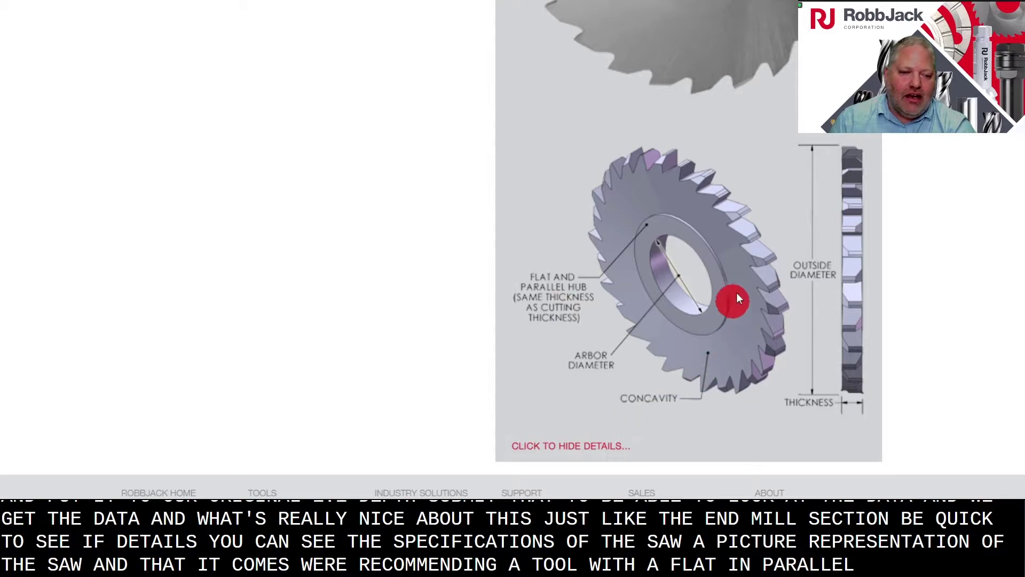
pyautogui.scroll(5, 715, 320)
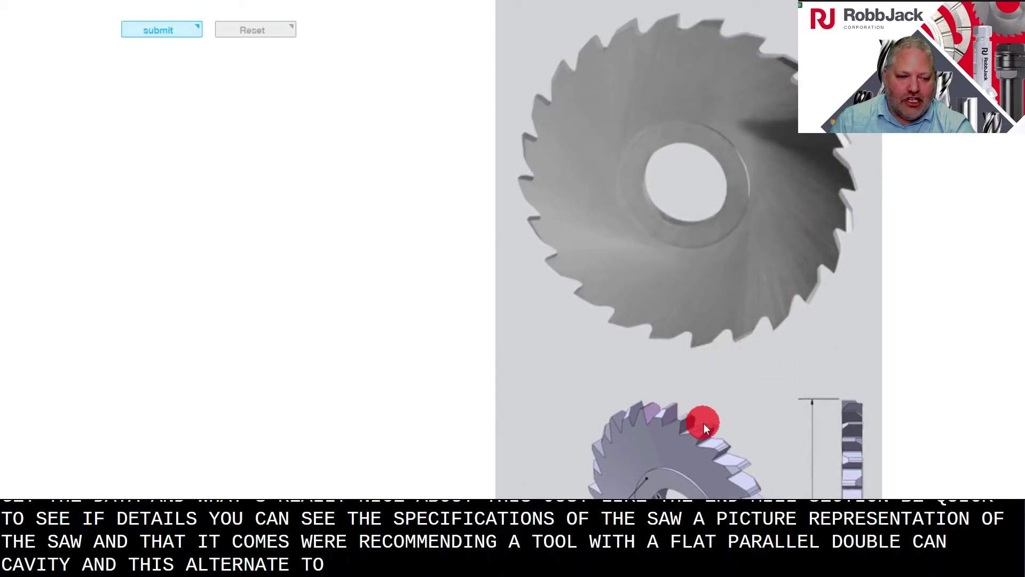
pyautogui.scroll(7, 496, 335)
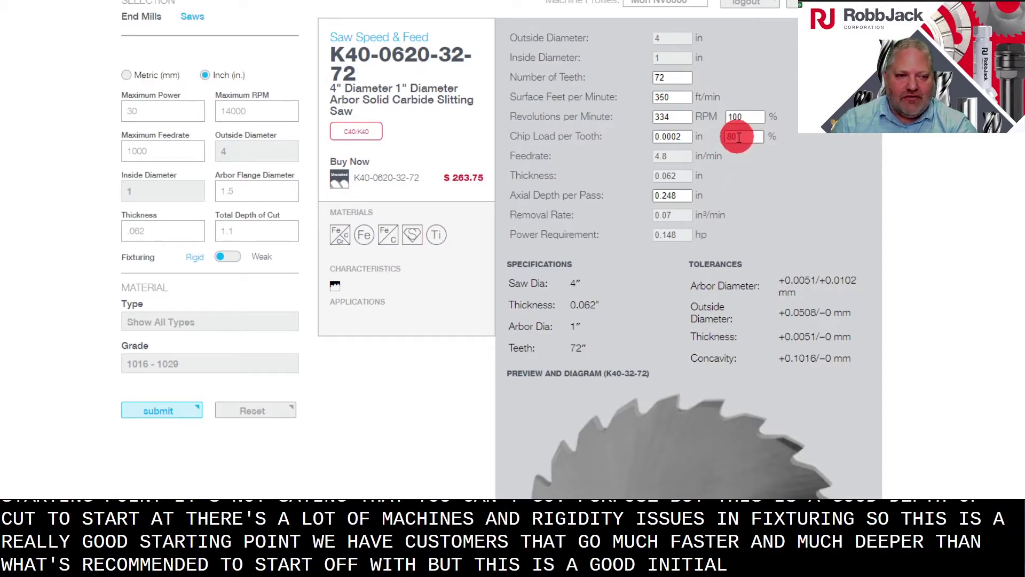
# Step: Set the chip load per tooth percentage to 100% and update the results for the 1016 - 1029 material
pyautogui.moveTo(744, 137); pyautogui.dragTo(719, 148)
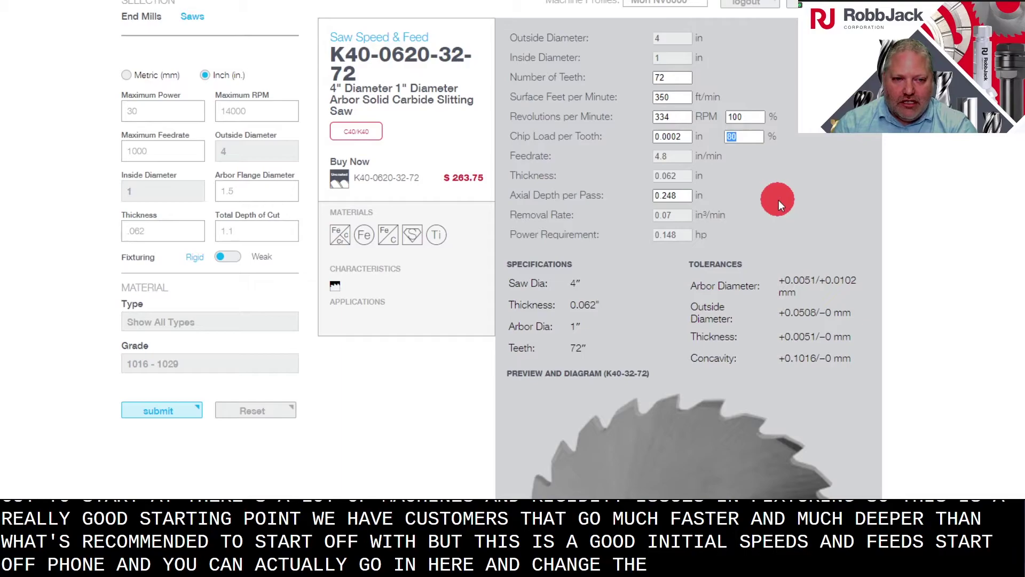
pyautogui.write('100')
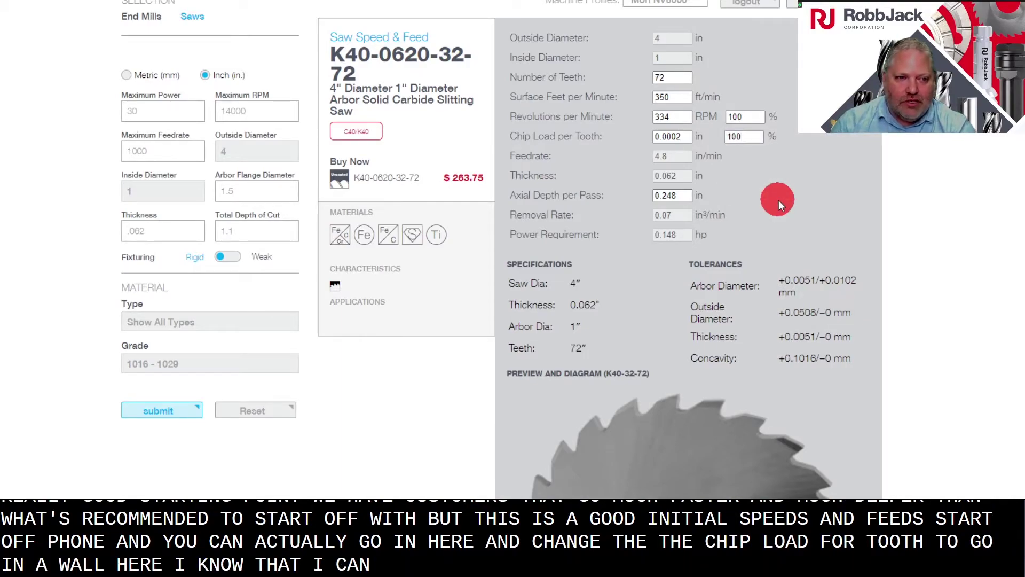
pyautogui.press('Return')
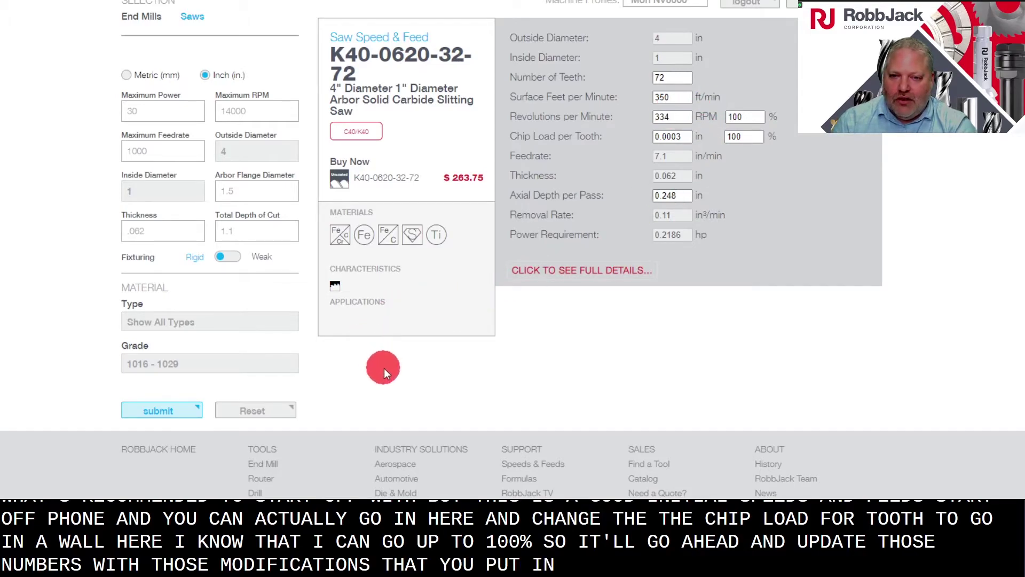
# Step: Change the material grade to 6061(T4-T6) and submit the calculation
pyautogui.click(270, 365)
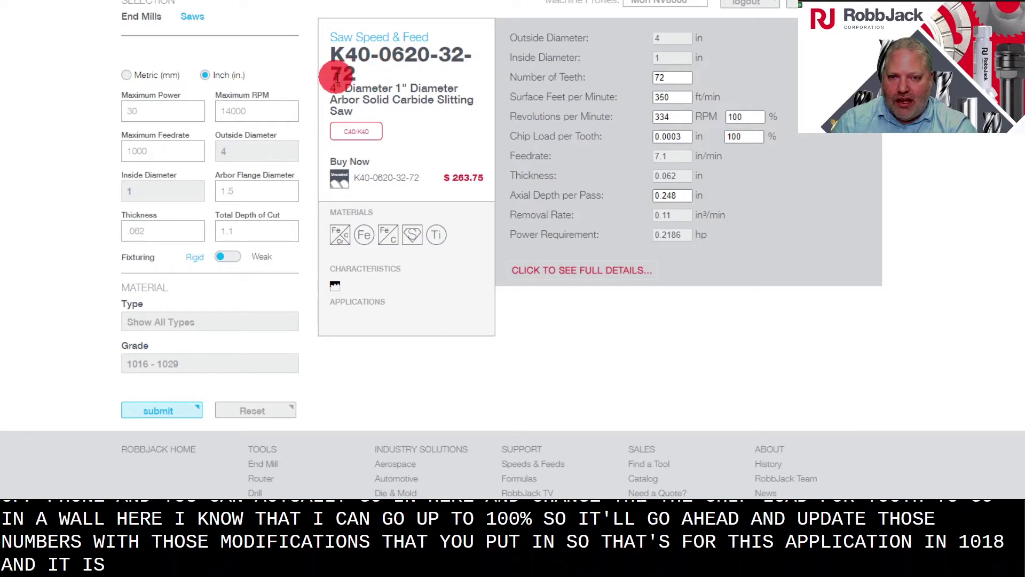
pyautogui.click(241, 368)
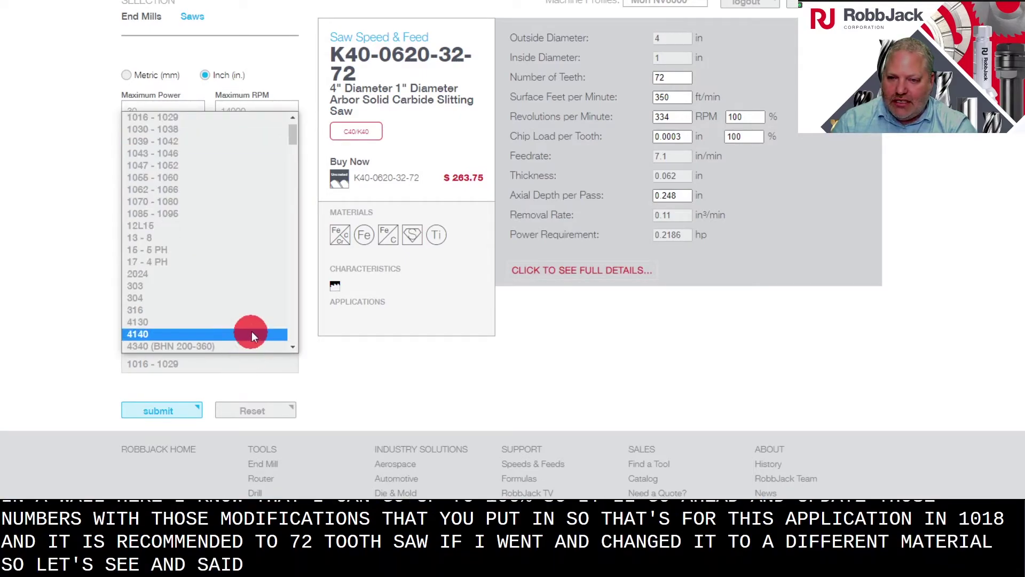
pyautogui.scroll(-3, 266, 216)
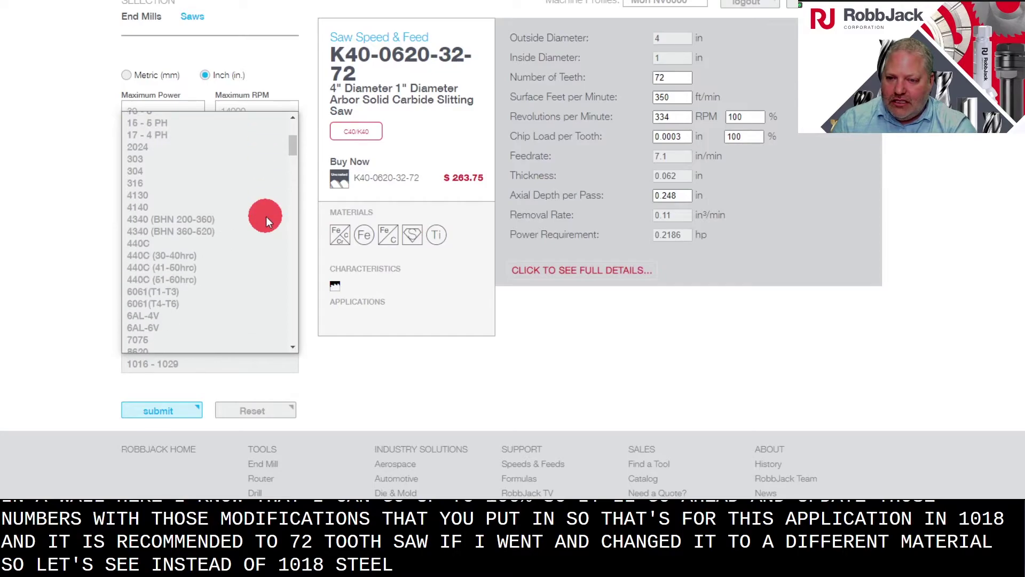
pyautogui.click(192, 303)
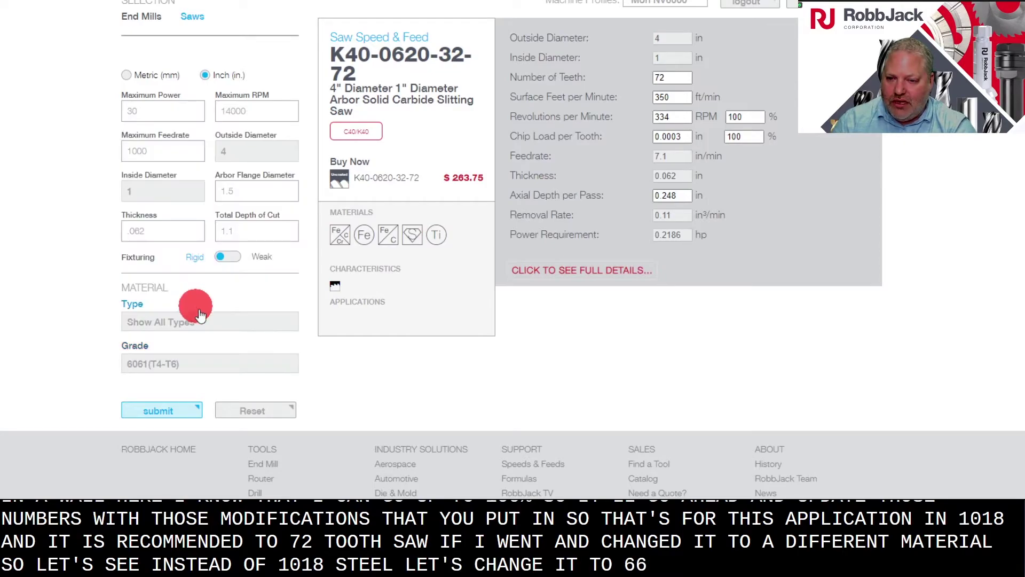
pyautogui.click(160, 411)
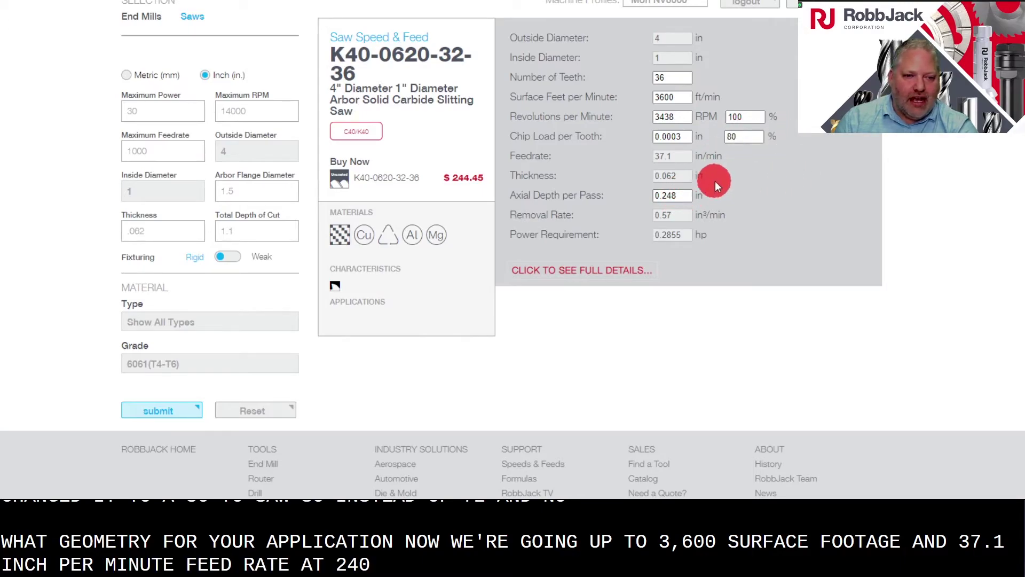
# Step: Raise the chip load per tooth percentage to 100% for the 6061(T4-T6) recommendation
pyautogui.moveTo(739, 136); pyautogui.dragTo(687, 135)
pyautogui.write('100')
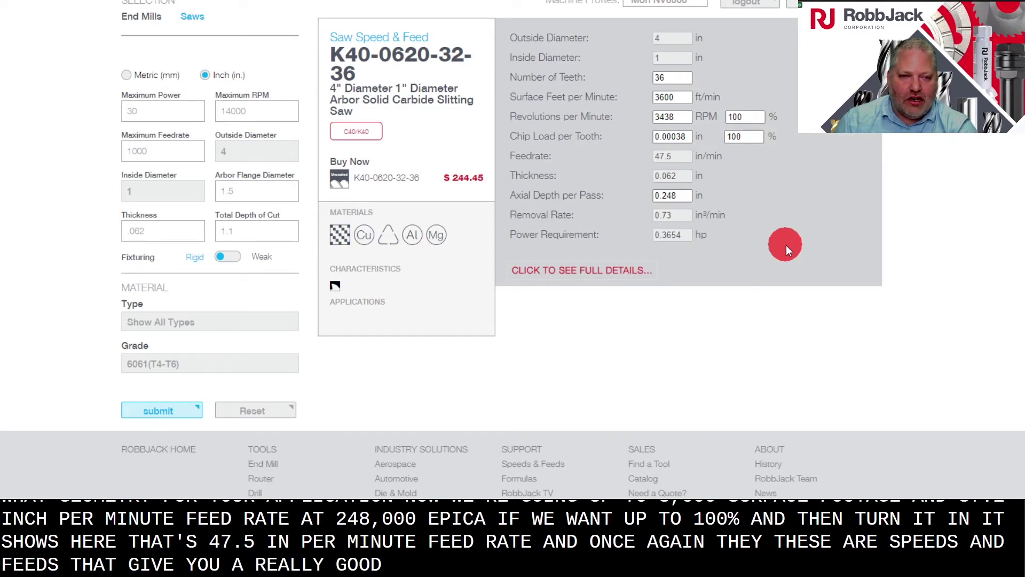
# Step: Set the saw's outside diameter to 2 inches and check which inside diameters are offered for that size
pyautogui.scroll(1, 243, 291)
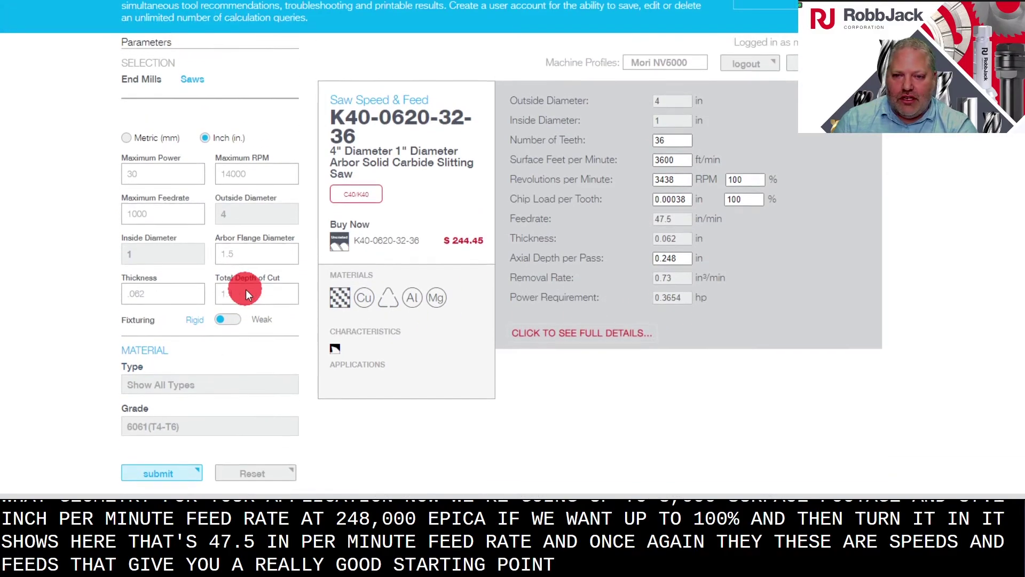
pyautogui.click(261, 215)
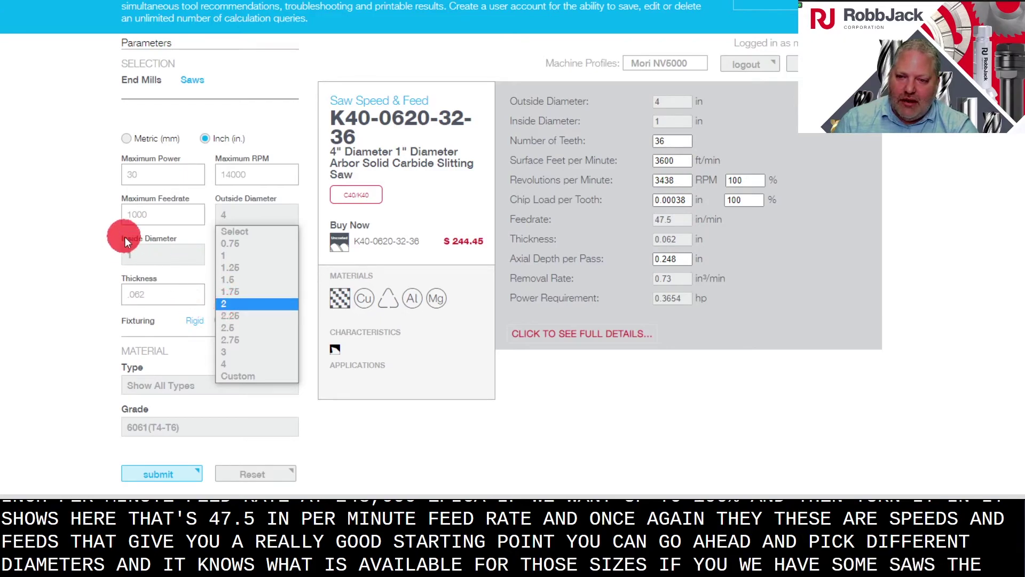
pyautogui.click(52, 255)
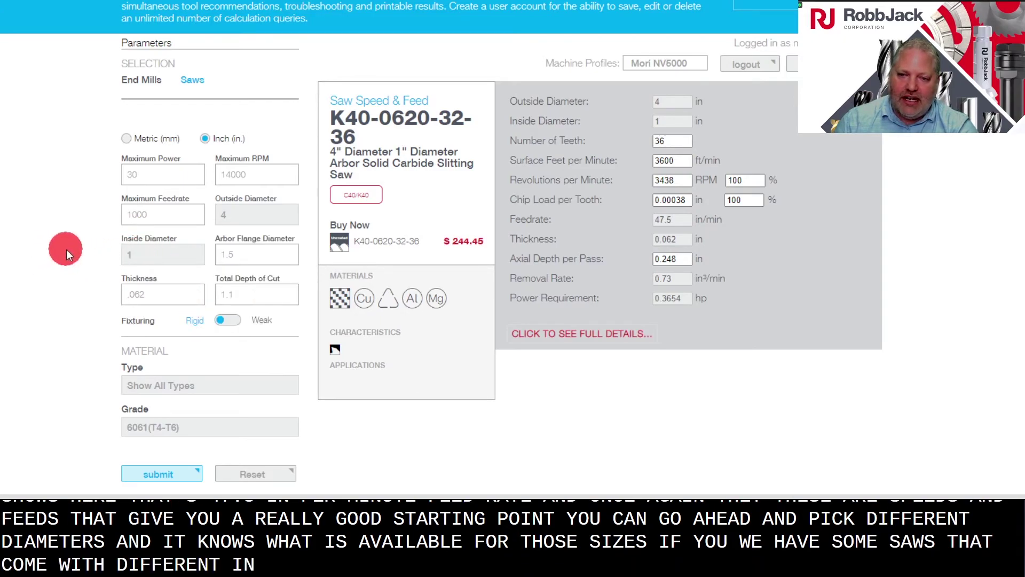
pyautogui.click(261, 215)
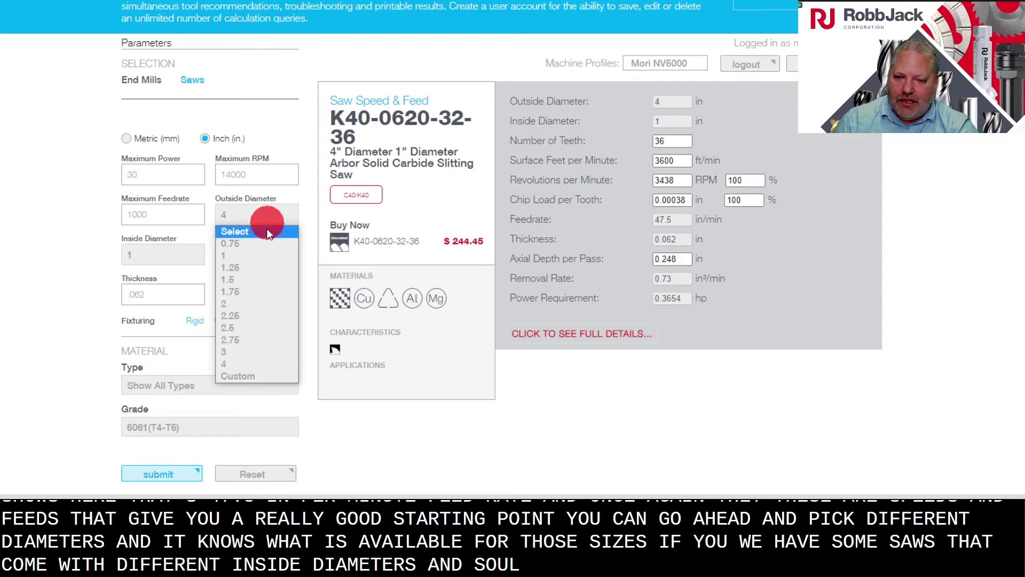
pyautogui.click(260, 303)
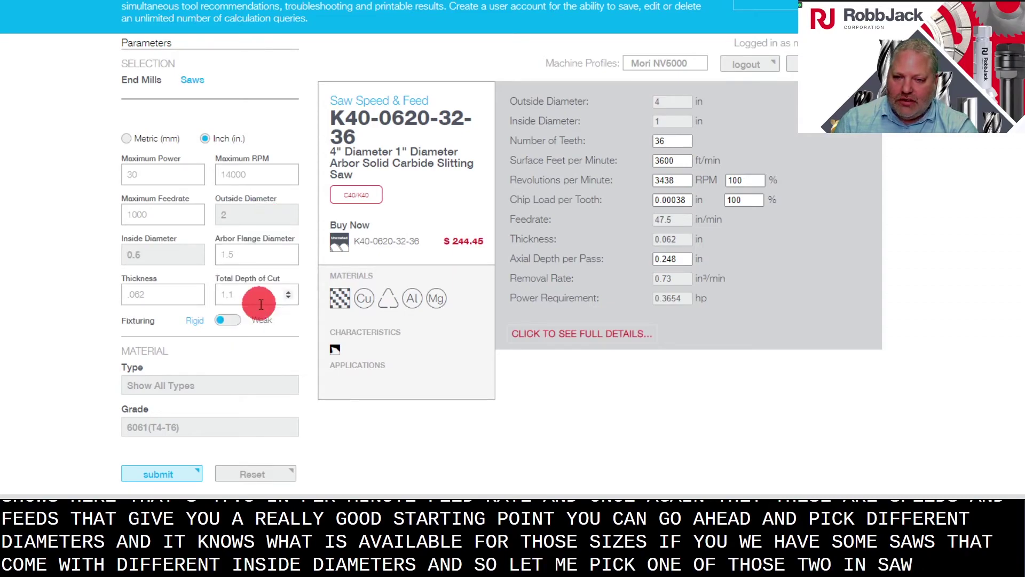
pyautogui.click(172, 262)
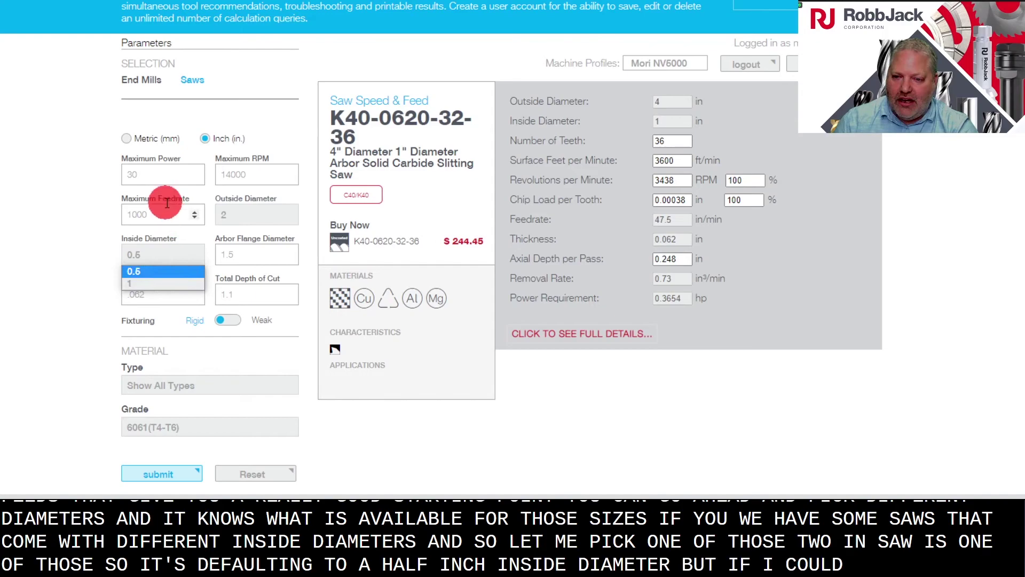
pyautogui.click(39, 195)
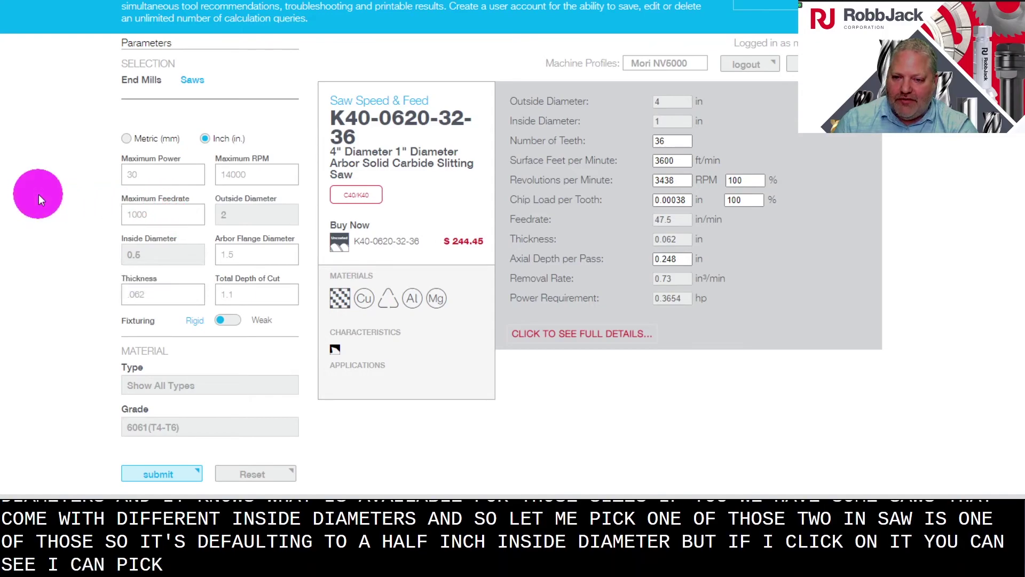